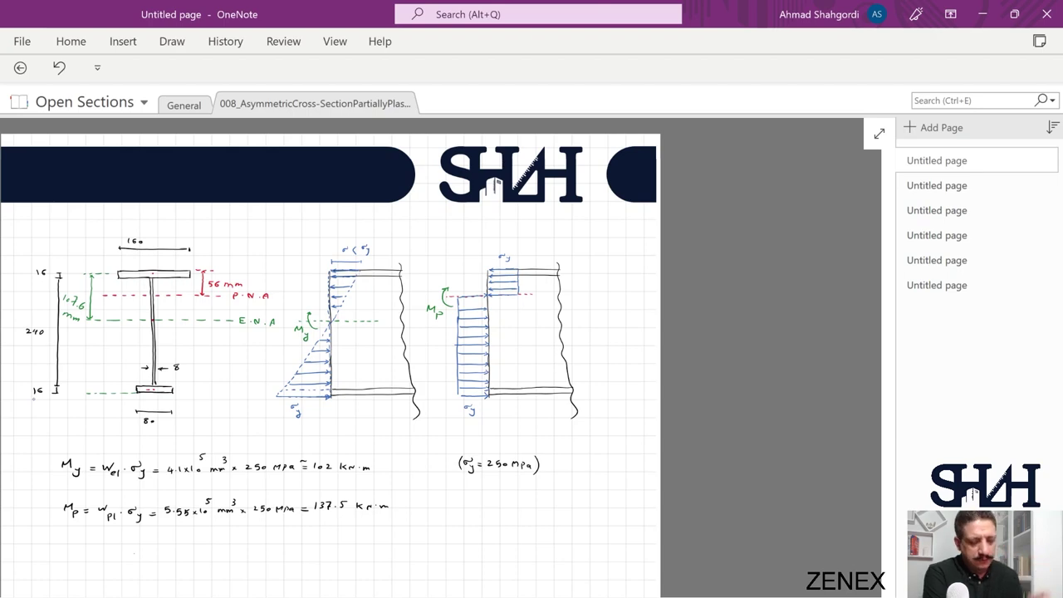
# Step: Write M = 125 kN·m with a pen below the Mp result
pyautogui.moveTo(890, 310)
pyautogui.mouseDown()
pyautogui.moveTo(889, 346)
pyautogui.moveTo(910, 361)
pyautogui.mouseUp()
pyautogui.click(170, 52)
pyautogui.click(125, 72)
pyautogui.moveTo(62, 453); pyautogui.dragTo(93, 448)
pyautogui.moveTo(84, 454); pyautogui.dragTo(126, 457)
pyautogui.moveTo(143, 446); pyautogui.dragTo(150, 458)
pyautogui.moveTo(155, 458)
pyautogui.mouseDown()
pyautogui.moveTo(163, 449)
pyautogui.moveTo(182, 458)
pyautogui.mouseUp()
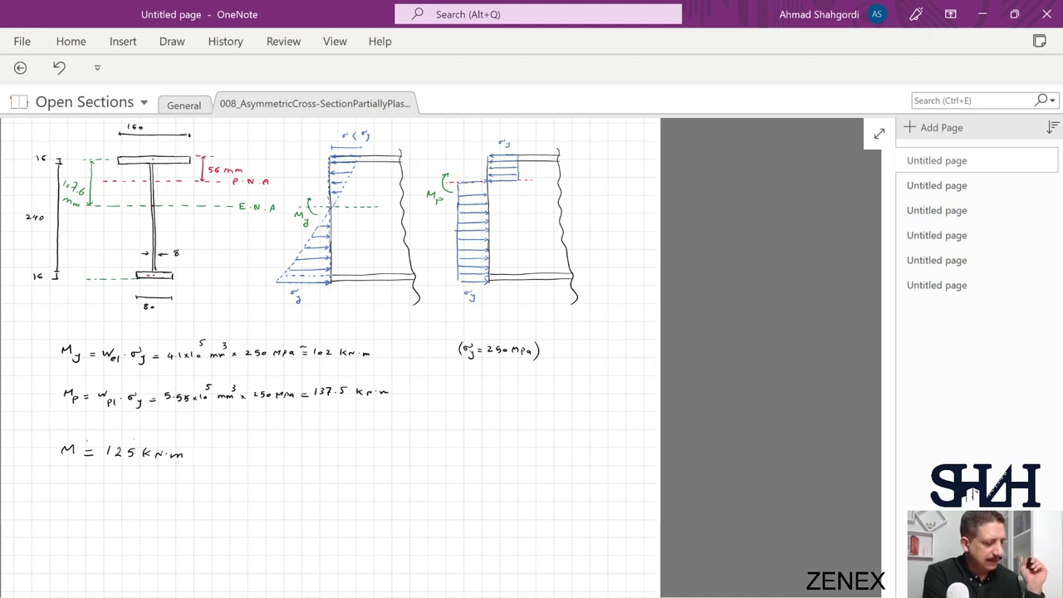
# Step: In red, note M > My → not elastic and M < Mp → partially plastic
pyautogui.click(176, 48)
pyautogui.click(177, 77)
pyautogui.moveTo(212, 451); pyautogui.dragTo(348, 448)
pyautogui.moveTo(342, 443)
pyautogui.mouseDown()
pyautogui.moveTo(343, 454)
pyautogui.moveTo(382, 440)
pyautogui.moveTo(463, 442)
pyautogui.mouseUp()
pyautogui.moveTo(247, 480)
pyautogui.mouseDown()
pyautogui.moveTo(299, 473)
pyautogui.moveTo(306, 490)
pyautogui.moveTo(338, 479)
pyautogui.mouseUp()
pyautogui.moveTo(333, 475)
pyautogui.mouseDown()
pyautogui.moveTo(334, 485)
pyautogui.moveTo(387, 481)
pyautogui.mouseUp()
pyautogui.moveTo(389, 481); pyautogui.dragTo(525, 477)
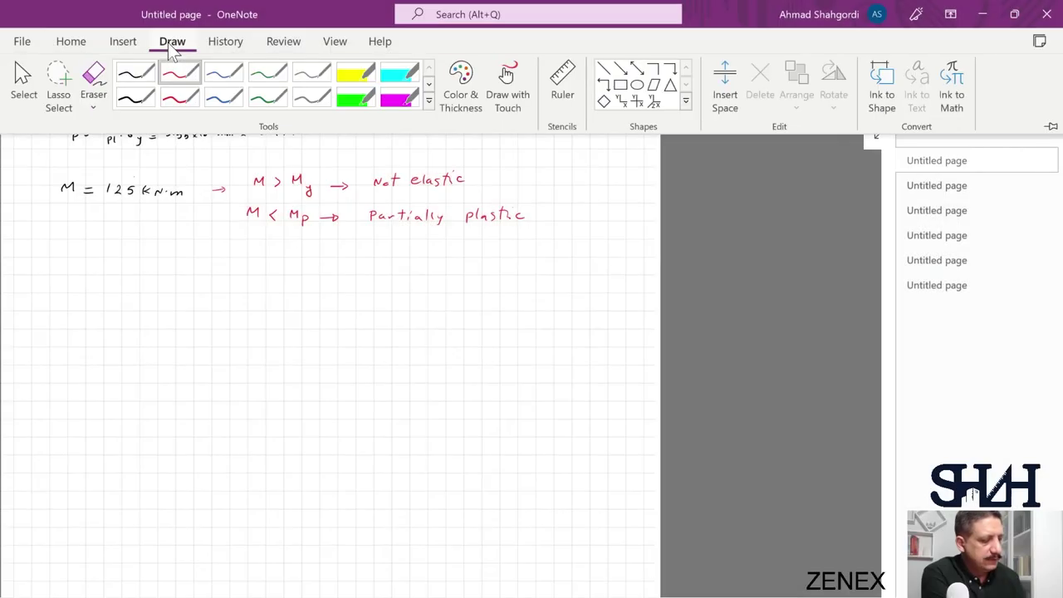
# Step: Sketch the I-section with a 160 mm top flange width and 240 depth
pyautogui.click(130, 69)
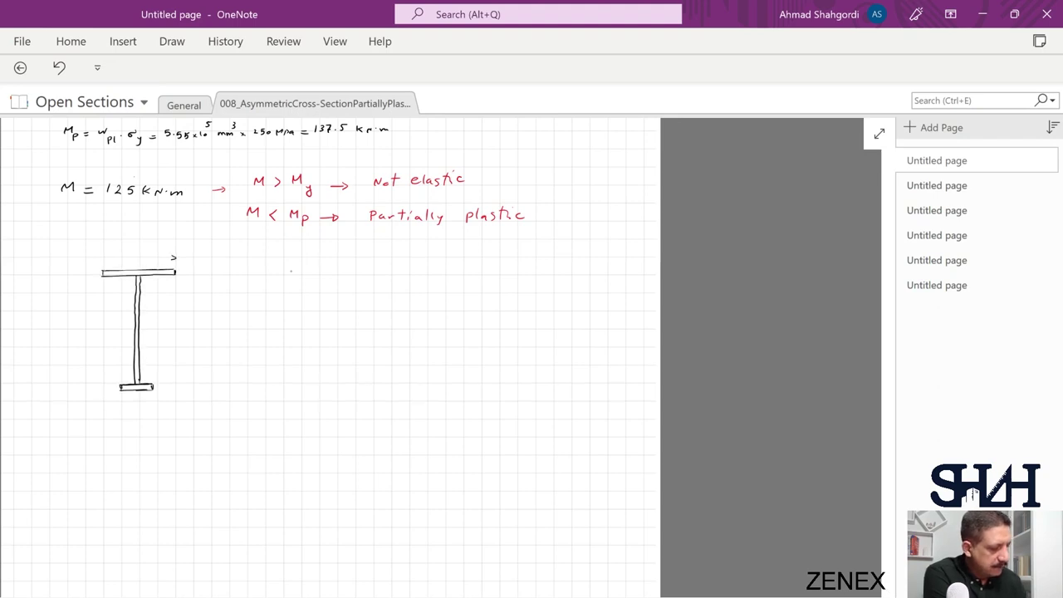
pyautogui.moveTo(173, 257); pyautogui.dragTo(104, 258)
pyautogui.moveTo(118, 246); pyautogui.dragTo(133, 249)
pyautogui.moveTo(34, 265)
pyautogui.mouseDown()
pyautogui.moveTo(45, 272)
pyautogui.moveTo(13, 274)
pyautogui.mouseUp()
pyautogui.moveTo(44, 263)
pyautogui.mouseDown()
pyautogui.moveTo(45, 274)
pyautogui.moveTo(91, 276)
pyautogui.moveTo(90, 382)
pyautogui.mouseUp()
pyautogui.moveTo(53, 337); pyautogui.dragTo(65, 345)
# Step: Dimension the bottom flange: 16 thickness and 80 width
pyautogui.moveTo(58, 381); pyautogui.dragTo(58, 390)
pyautogui.moveTo(69, 381); pyautogui.dragTo(67, 388)
pyautogui.moveTo(88, 382); pyautogui.dragTo(88, 389)
pyautogui.moveTo(148, 405)
pyautogui.mouseDown()
pyautogui.moveTo(121, 405)
pyautogui.moveTo(131, 420)
pyautogui.mouseUp()
pyautogui.moveTo(140, 416); pyautogui.dragTo(142, 419)
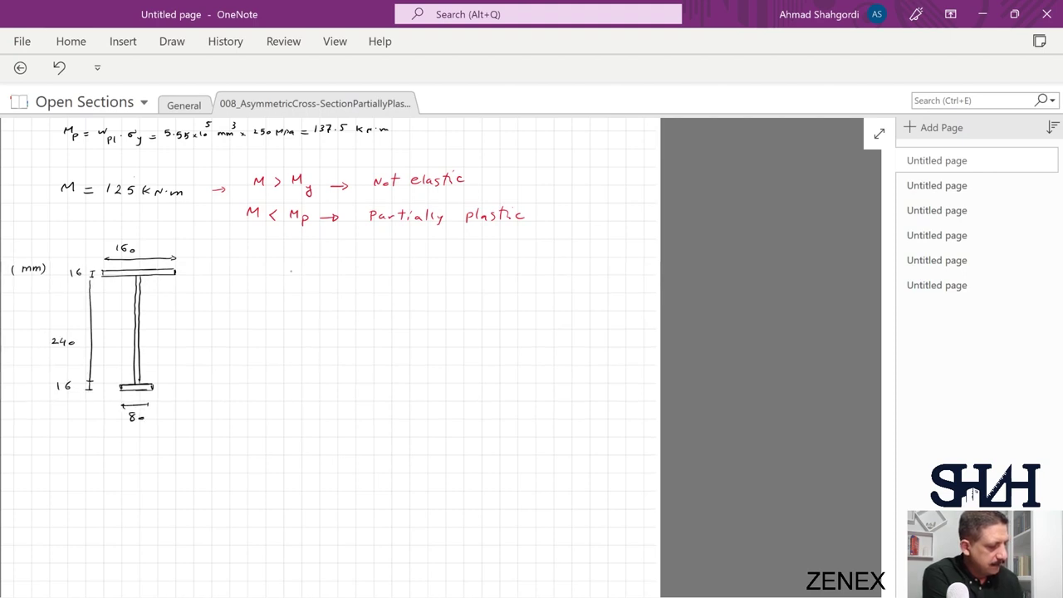
pyautogui.click(122, 44)
pyautogui.click(171, 41)
pyautogui.click(171, 42)
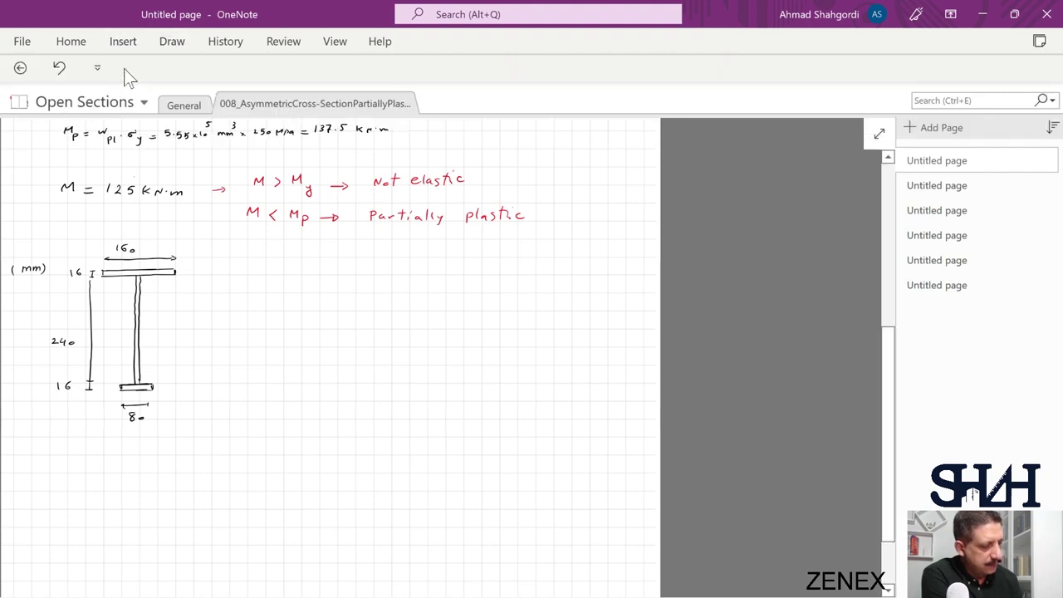
# Step: Draw the stress diagram box, the σy arrow at the bottom and the dashed E.N.A line
pyautogui.moveTo(319, 275); pyautogui.dragTo(319, 324)
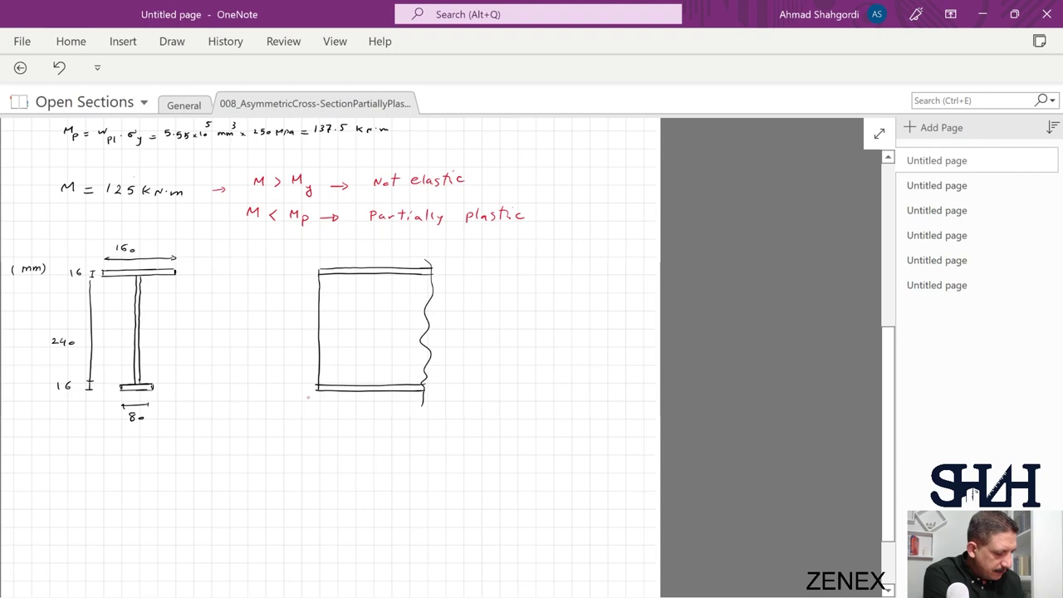
pyautogui.moveTo(268, 391)
pyautogui.mouseDown()
pyautogui.moveTo(316, 392)
pyautogui.moveTo(284, 408)
pyautogui.mouseUp()
pyautogui.moveTo(292, 411); pyautogui.dragTo(295, 419)
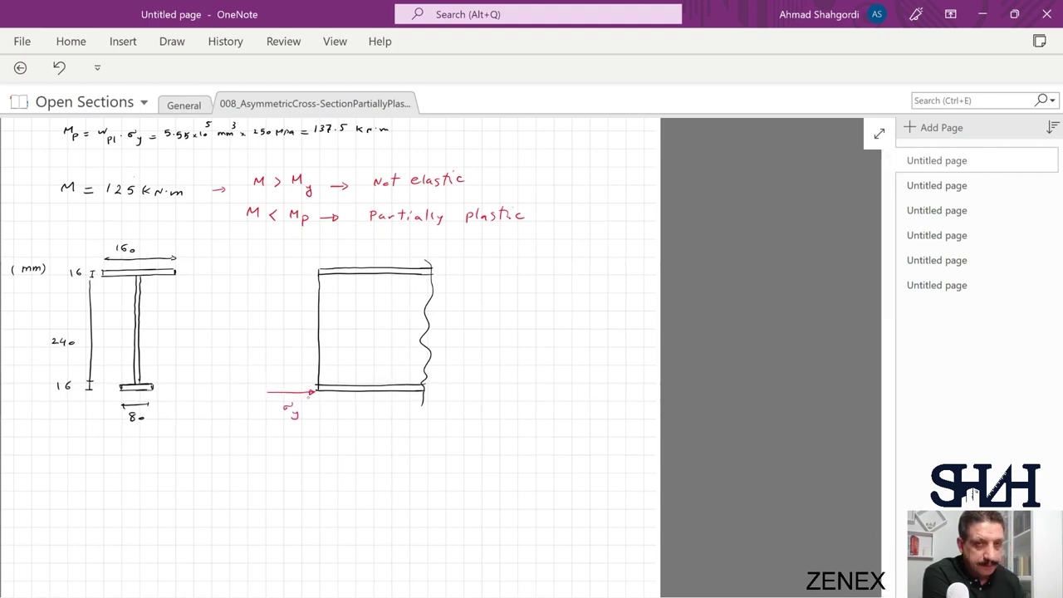
pyautogui.moveTo(241, 317); pyautogui.dragTo(407, 315)
pyautogui.moveTo(203, 315); pyautogui.dragTo(230, 317)
# Step: Add the 107.6 mm top-to-E.N.A dimension and the dashed linear stress line from σy
pyautogui.moveTo(249, 268); pyautogui.dragTo(257, 268)
pyautogui.moveTo(264, 268); pyautogui.dragTo(271, 268)
pyautogui.moveTo(278, 268); pyautogui.dragTo(285, 268)
pyautogui.moveTo(297, 268); pyautogui.dragTo(311, 268)
pyautogui.moveTo(244, 272); pyautogui.dragTo(243, 315)
pyautogui.moveTo(239, 309)
pyautogui.mouseDown()
pyautogui.moveTo(193, 300)
pyautogui.moveTo(222, 300)
pyautogui.mouseUp()
pyautogui.moveTo(198, 278); pyautogui.dragTo(208, 282)
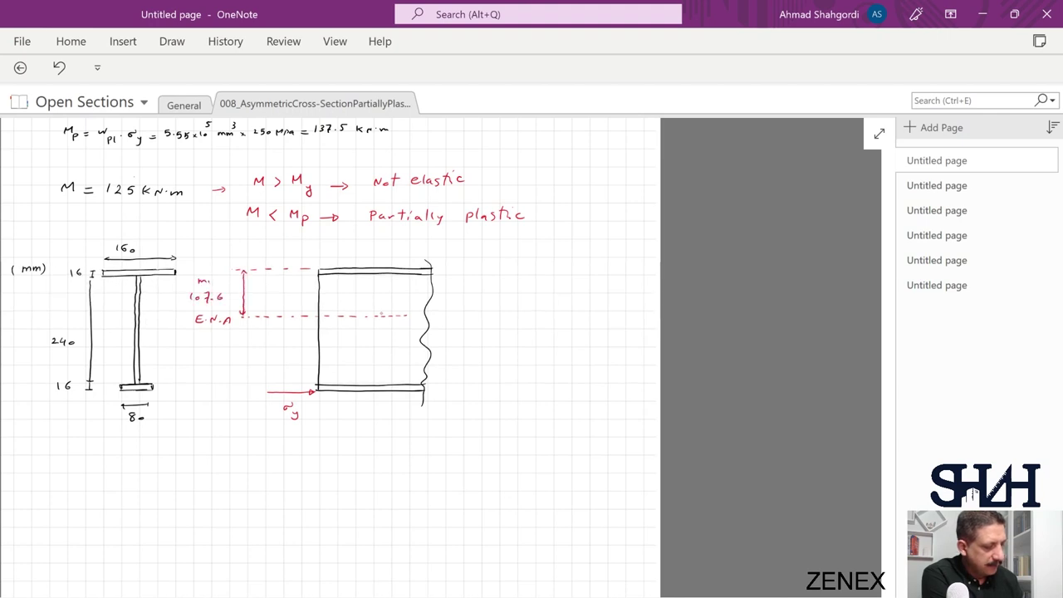
pyautogui.moveTo(266, 391); pyautogui.dragTo(340, 272)
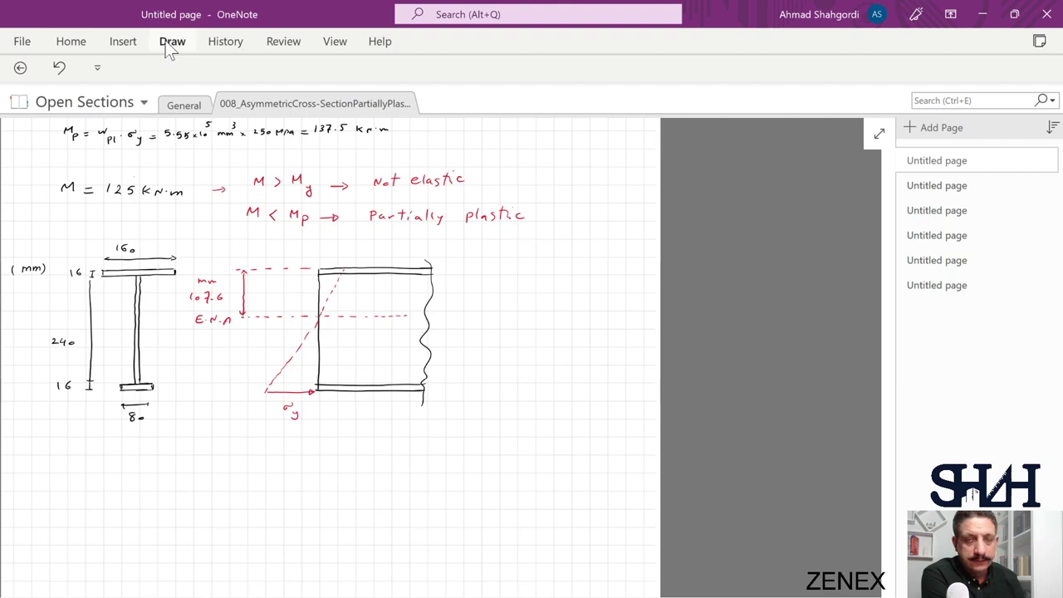
# Step: In blue, write My = 102 kN·m beside the diagram and begin σ = M·y/I =
pyautogui.click(171, 43)
pyautogui.click(218, 72)
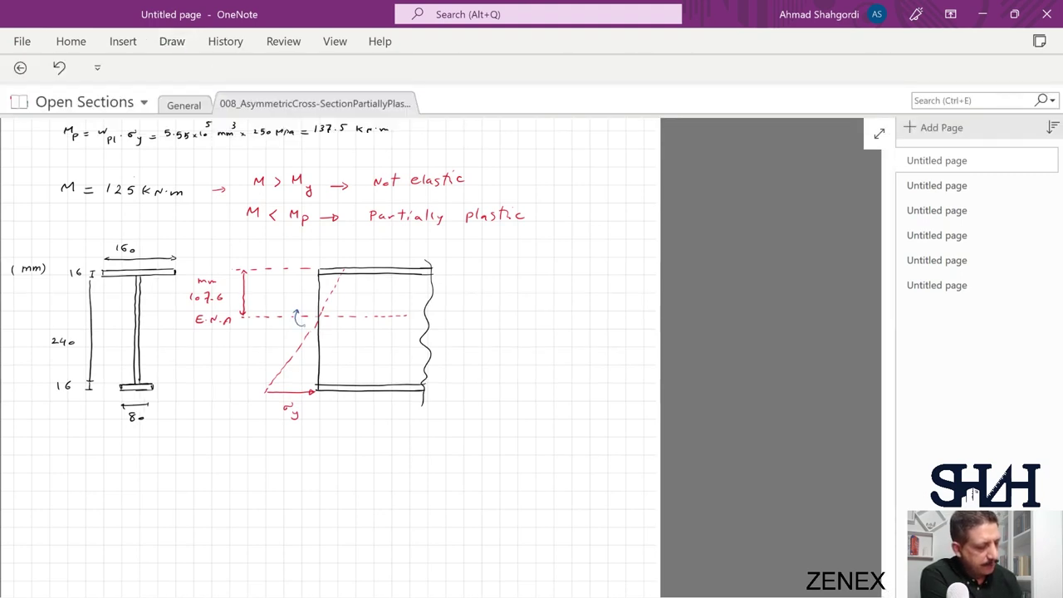
pyautogui.moveTo(481, 325)
pyautogui.mouseDown()
pyautogui.moveTo(489, 319)
pyautogui.moveTo(495, 334)
pyautogui.moveTo(510, 320)
pyautogui.mouseUp()
pyautogui.moveTo(504, 325); pyautogui.dragTo(548, 324)
pyautogui.moveTo(553, 324); pyautogui.dragTo(561, 318)
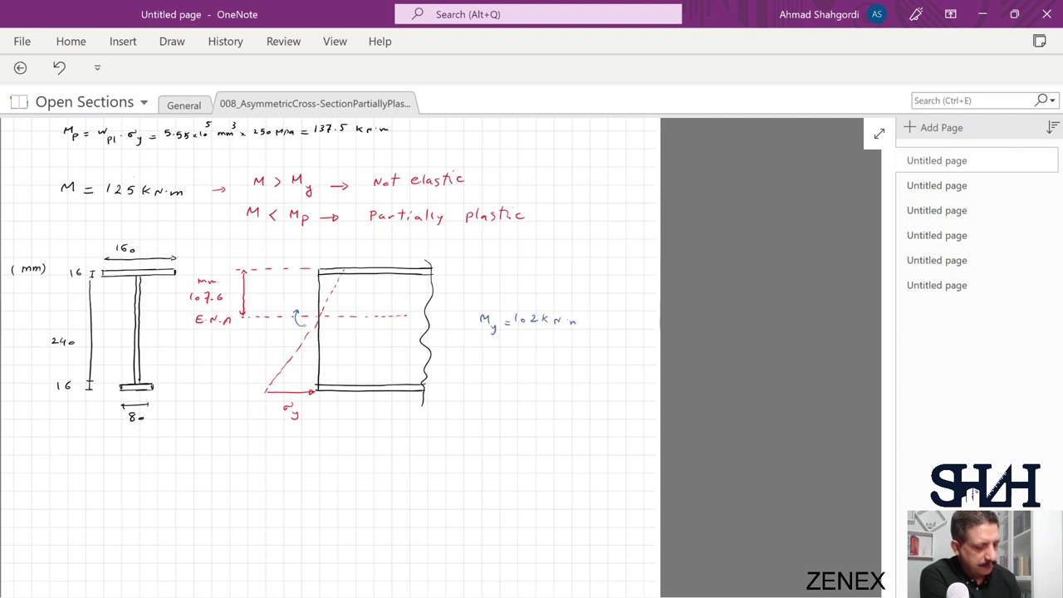
pyautogui.moveTo(473, 395)
pyautogui.mouseDown()
pyautogui.moveTo(465, 400)
pyautogui.moveTo(475, 412)
pyautogui.mouseUp()
pyautogui.moveTo(480, 404)
pyautogui.mouseDown()
pyautogui.moveTo(501, 390)
pyautogui.moveTo(516, 400)
pyautogui.moveTo(501, 422)
pyautogui.moveTo(532, 407)
pyautogui.mouseUp()
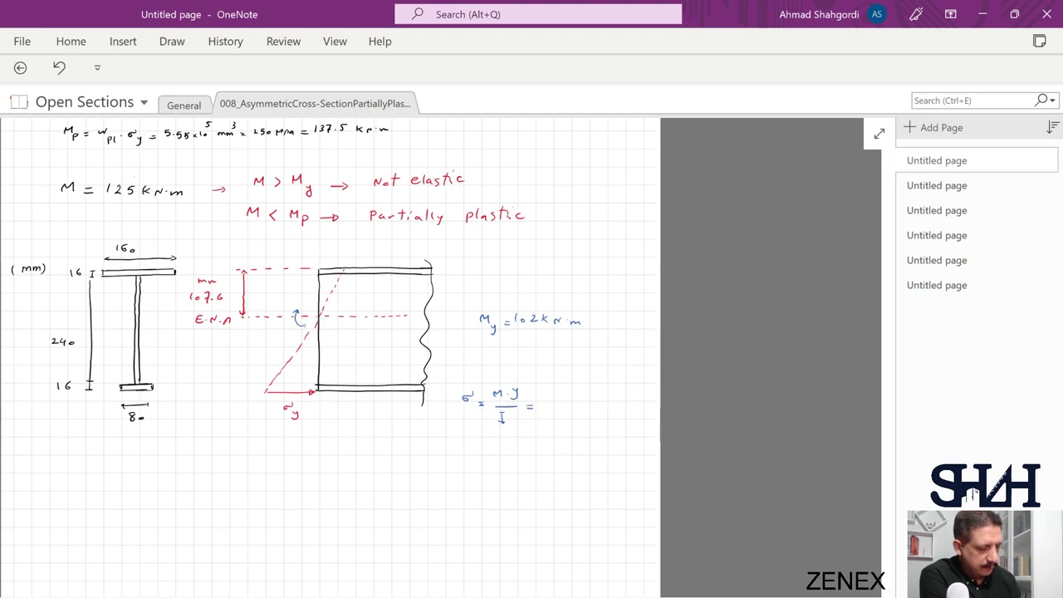
# Step: Dimension 164.4 mm from E.N.A to the bottom and write σBf = 250 MPa
pyautogui.moveTo(463, 409); pyautogui.dragTo(470, 418)
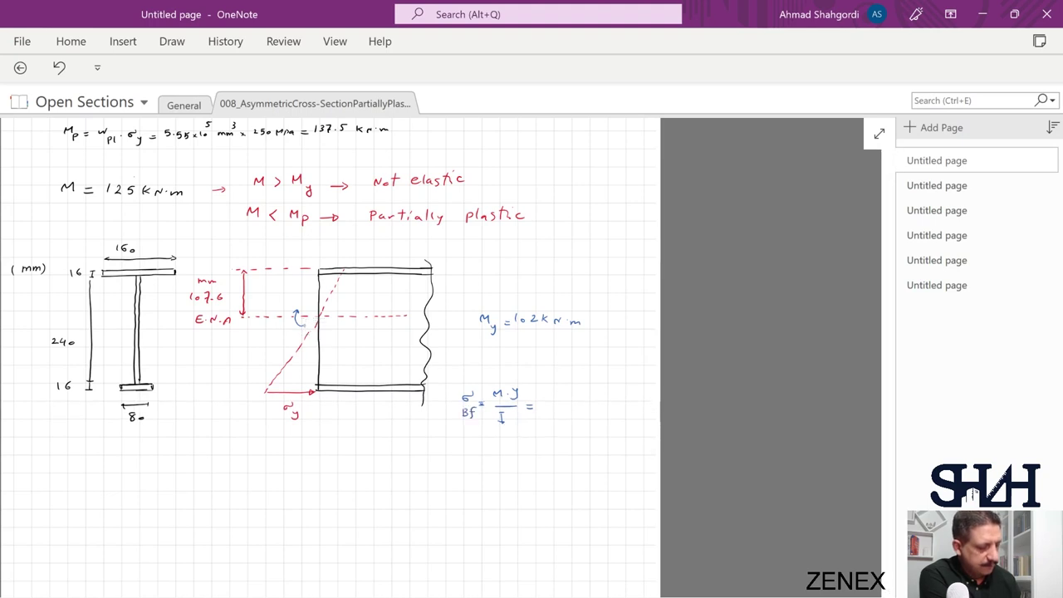
pyautogui.moveTo(241, 322); pyautogui.dragTo(242, 387)
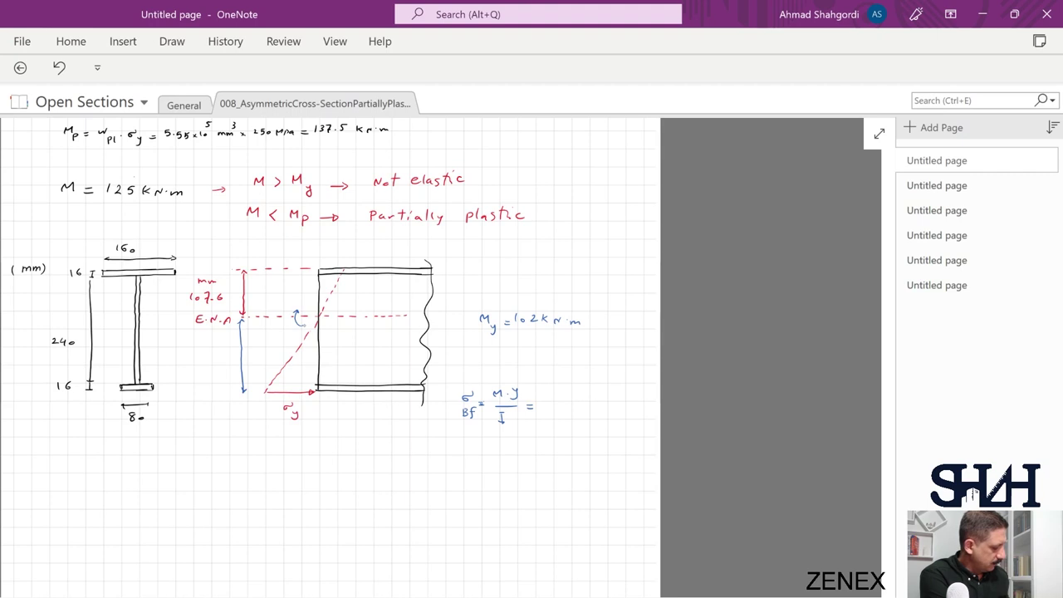
pyautogui.moveTo(182, 362); pyautogui.dragTo(192, 370)
pyautogui.moveTo(197, 363); pyautogui.dragTo(210, 384)
pyautogui.click(192, 382)
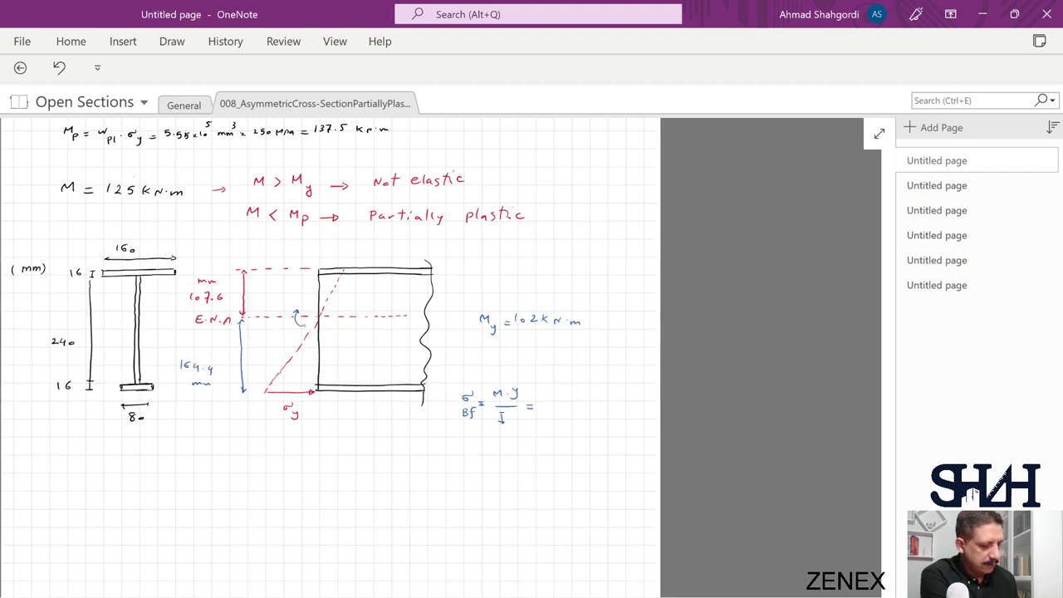
pyautogui.moveTo(542, 399); pyautogui.dragTo(584, 406)
pyautogui.moveTo(588, 400); pyautogui.dragTo(601, 406)
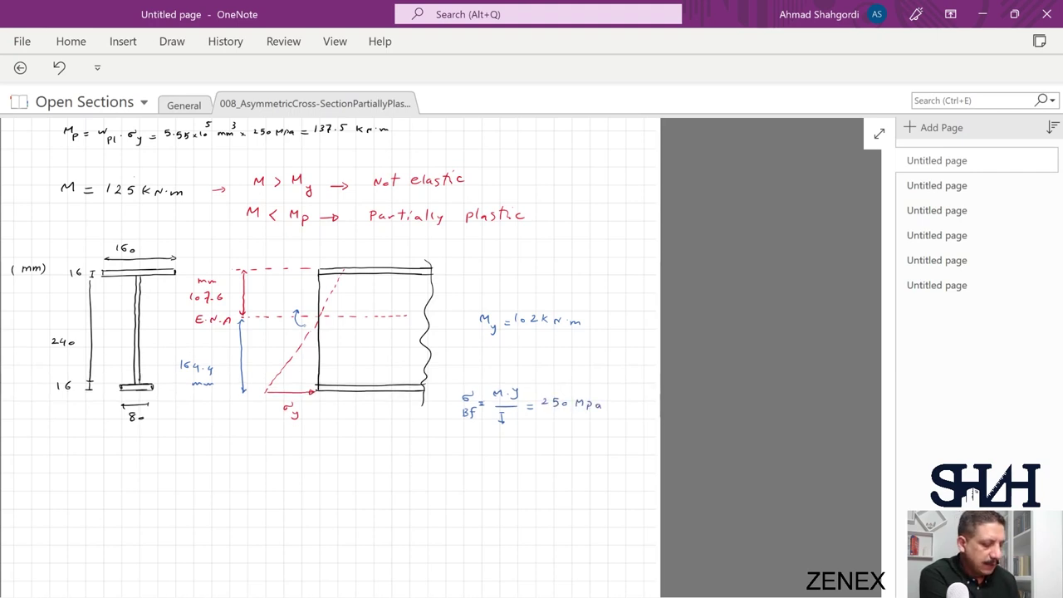
# Step: Start the top flange stress σTf = 102 kN·m × 107.6 mm as the numerator
pyautogui.moveTo(459, 264); pyautogui.dragTo(469, 268)
pyautogui.moveTo(464, 269)
pyautogui.mouseDown()
pyautogui.moveTo(472, 279)
pyautogui.moveTo(488, 264)
pyautogui.mouseUp()
pyautogui.moveTo(482, 269); pyautogui.dragTo(502, 261)
pyautogui.moveTo(507, 258); pyautogui.dragTo(523, 264)
pyautogui.moveTo(530, 257); pyautogui.dragTo(526, 261)
pyautogui.moveTo(537, 257); pyautogui.dragTo(585, 263)
pyautogui.moveTo(593, 256); pyautogui.dragTo(592, 263)
pyautogui.moveTo(572, 243)
pyautogui.mouseDown()
pyautogui.moveTo(588, 243)
pyautogui.moveTo(498, 273)
pyautogui.moveTo(540, 287)
pyautogui.mouseUp()
# Step: Divide by 6.75×10⁷ mm⁴ to get σTf = 163 MPa
pyautogui.click(516, 285)
pyautogui.moveTo(545, 280); pyautogui.dragTo(581, 286)
pyautogui.moveTo(587, 281); pyautogui.dragTo(590, 287)
pyautogui.moveTo(607, 273); pyautogui.dragTo(612, 272)
pyautogui.moveTo(607, 276); pyautogui.dragTo(620, 274)
pyautogui.moveTo(627, 264); pyautogui.dragTo(634, 288)
pyautogui.moveTo(638, 282); pyautogui.dragTo(638, 289)
pyautogui.moveTo(646, 285); pyautogui.dragTo(650, 289)
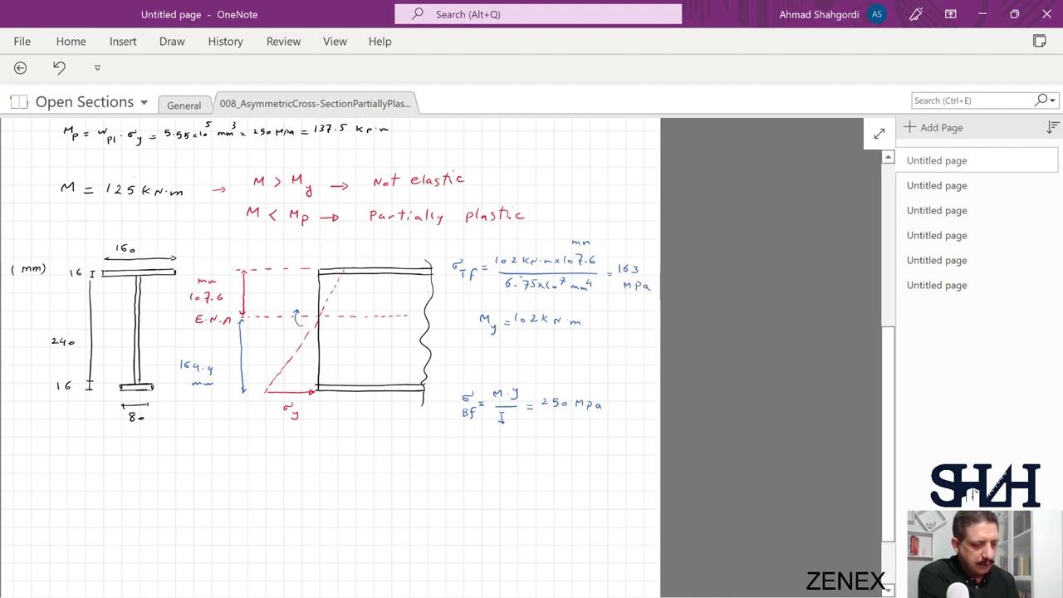